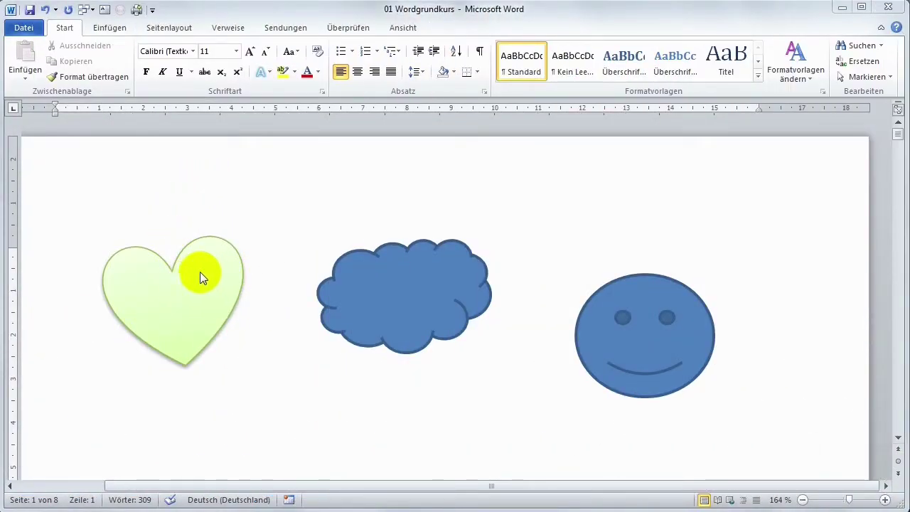
# Select the blue cloud shape that sits between the heart and the smiley.
pyautogui.click(449, 265)
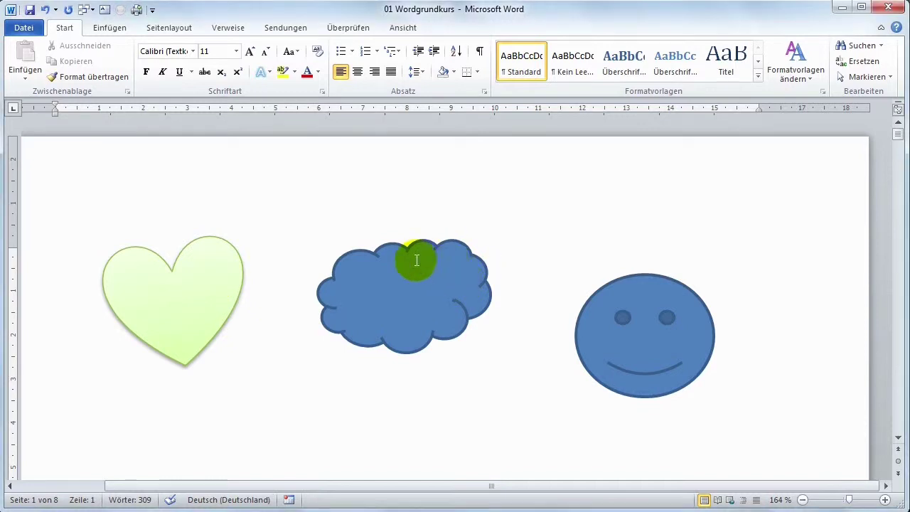
pyautogui.click(411, 243)
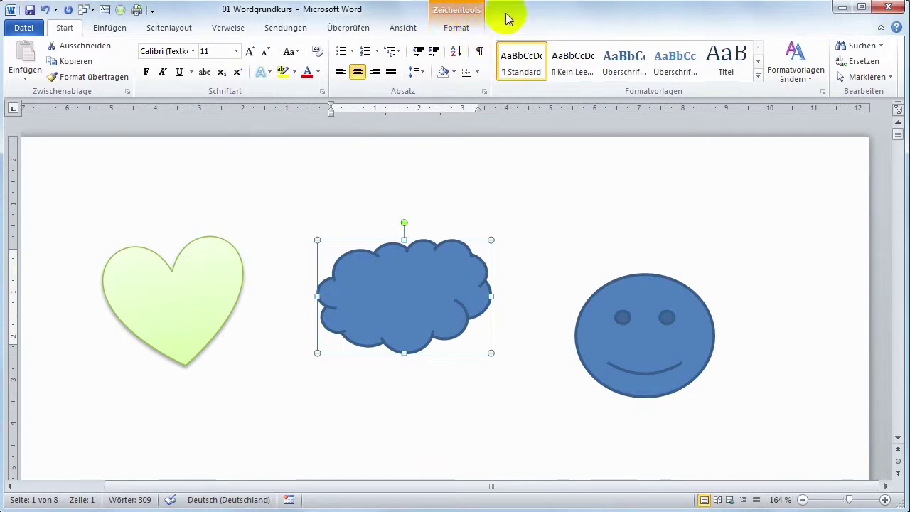
# Preview the Formenarten styles on the Zeichentools Format tab without applying any to the cloud.
pyautogui.click(463, 34)
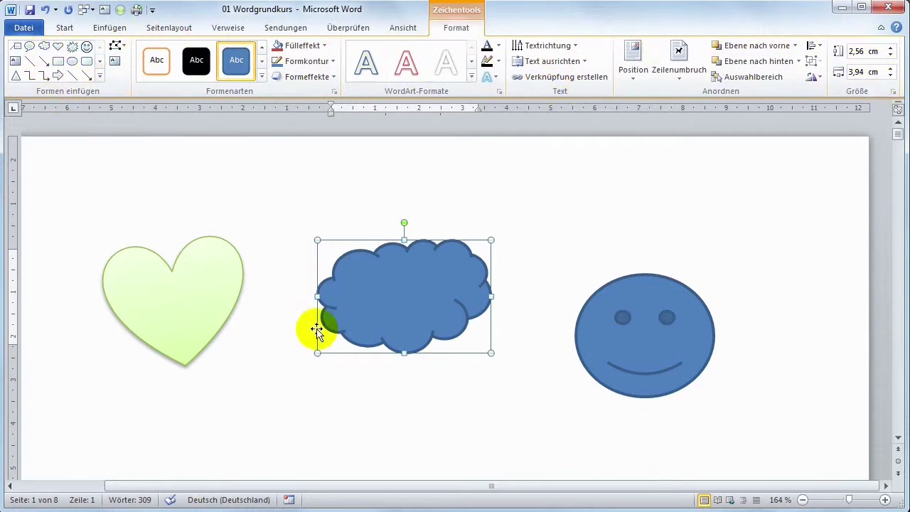
pyautogui.click(393, 270)
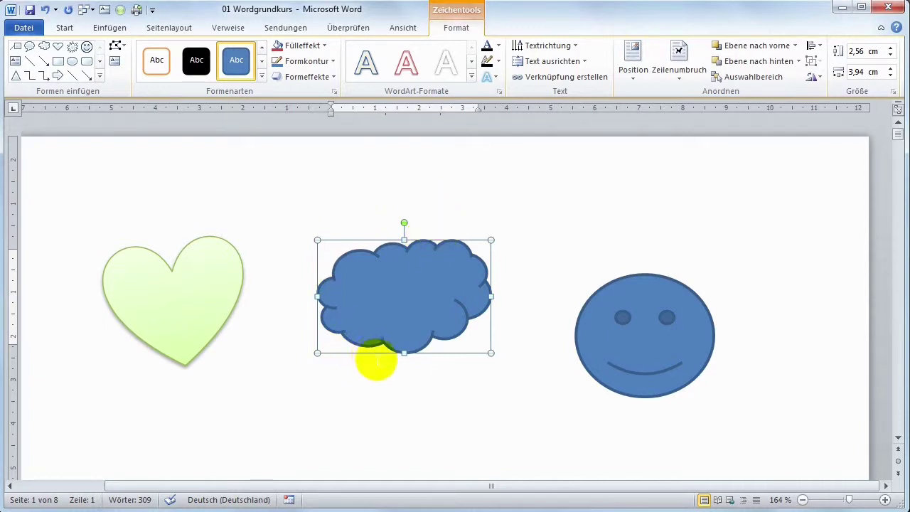
pyautogui.click(262, 76)
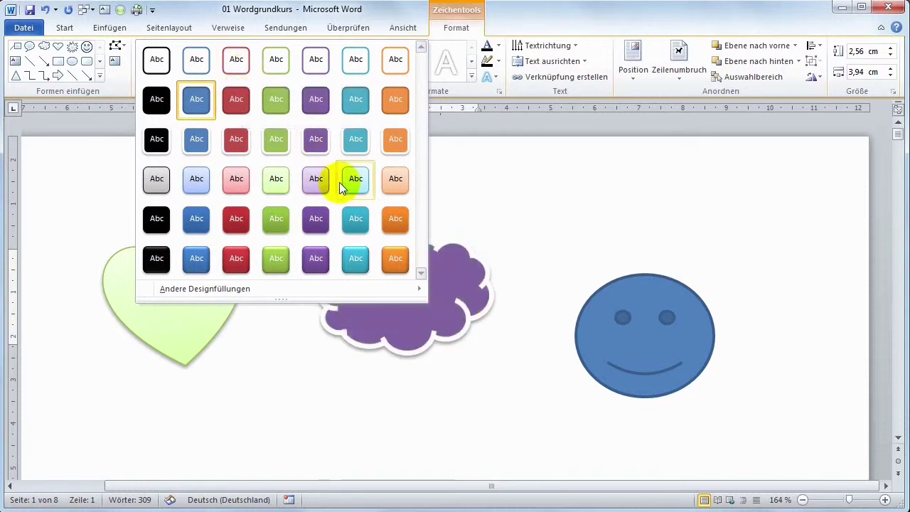
pyautogui.click(496, 161)
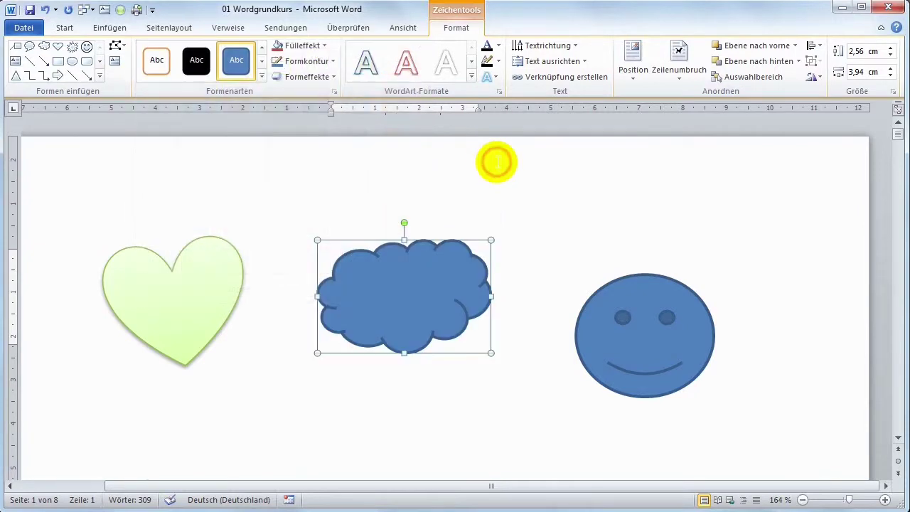
# Fill the cloud grey and, after trying black and grey, give it a blue outline.
pyautogui.click(321, 47)
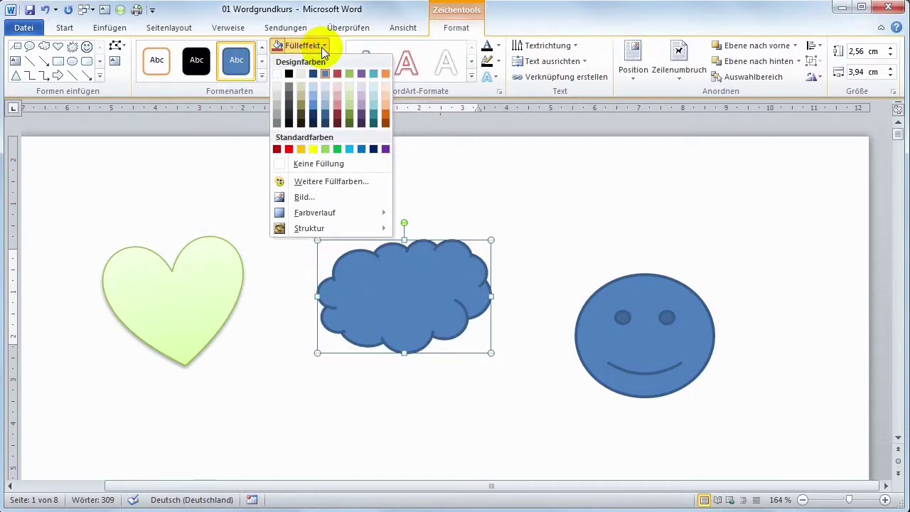
pyautogui.click(278, 104)
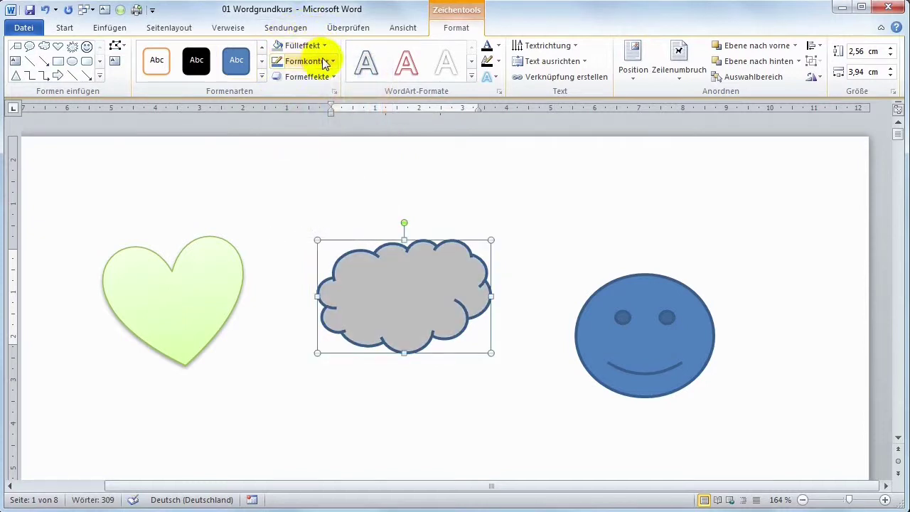
pyautogui.click(333, 62)
pyautogui.click(288, 90)
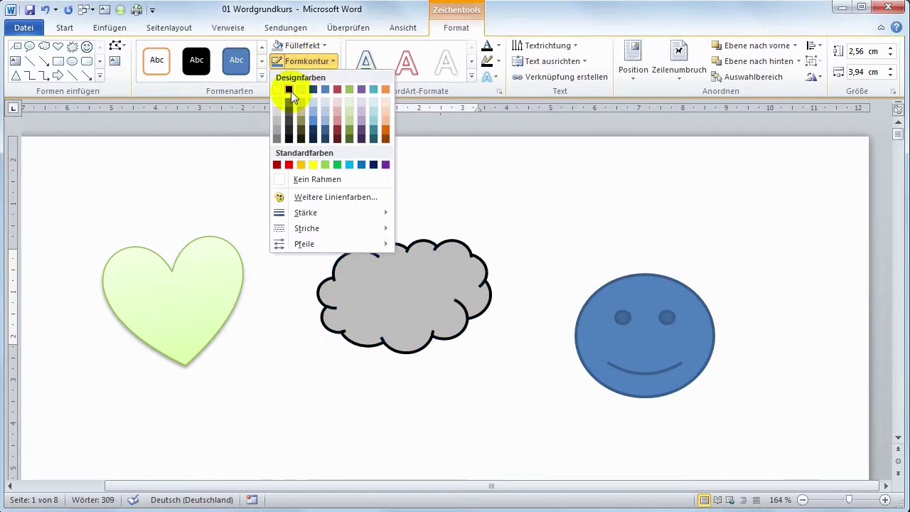
pyautogui.click(280, 137)
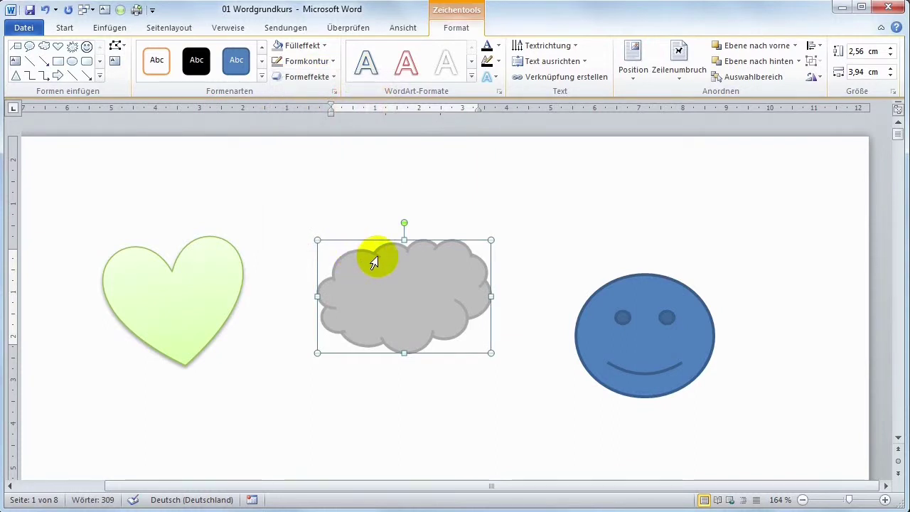
pyautogui.click(308, 63)
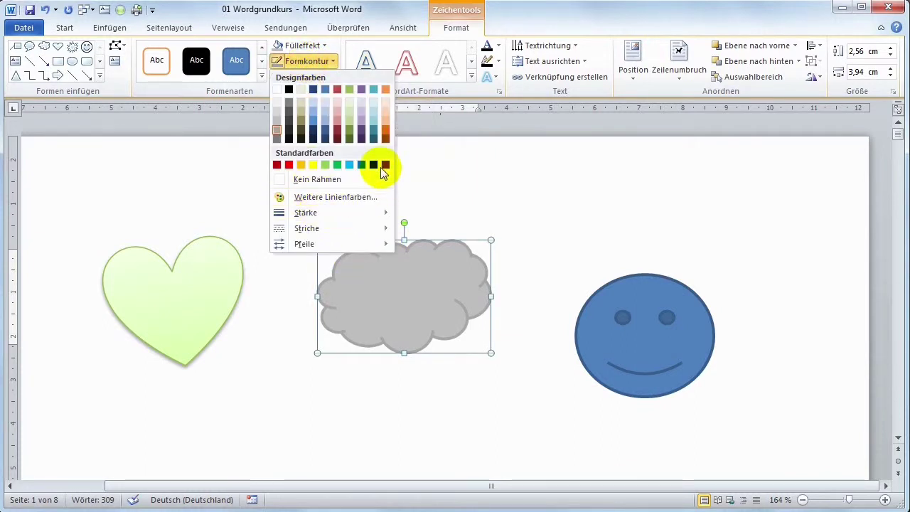
pyautogui.click(361, 165)
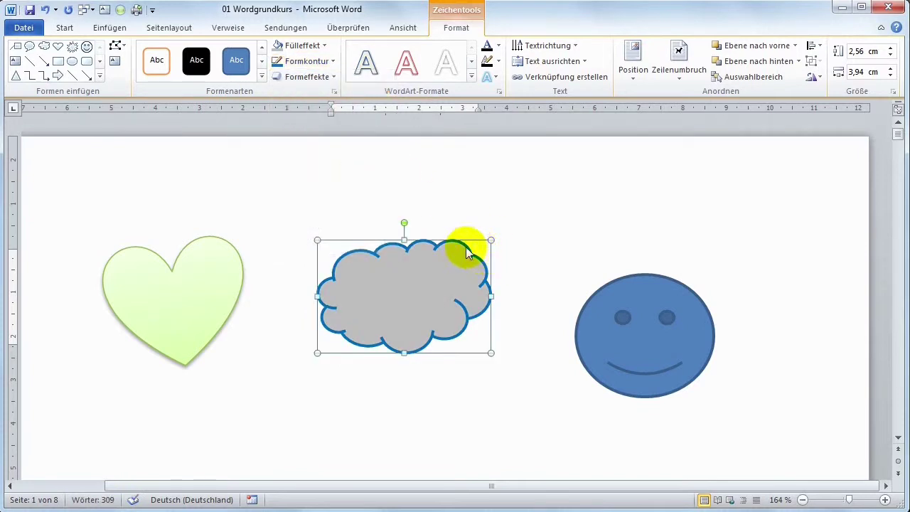
# Add an outer shadow to the cloud via Formeffekte > Schatten.
pyautogui.click(320, 81)
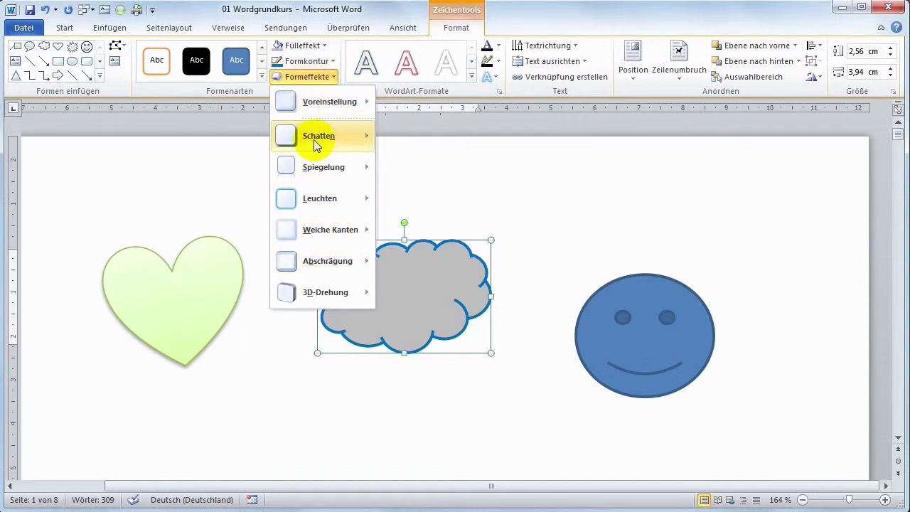
pyautogui.moveTo(313, 139)
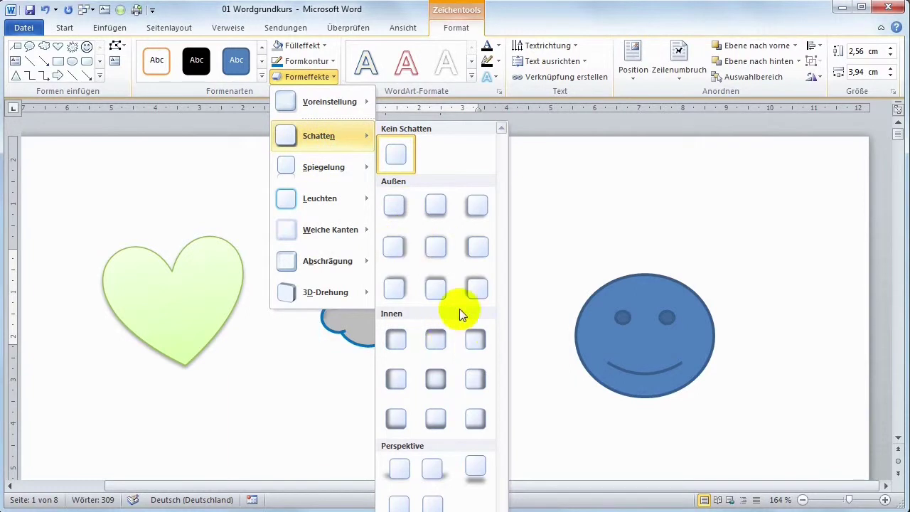
pyautogui.click(476, 288)
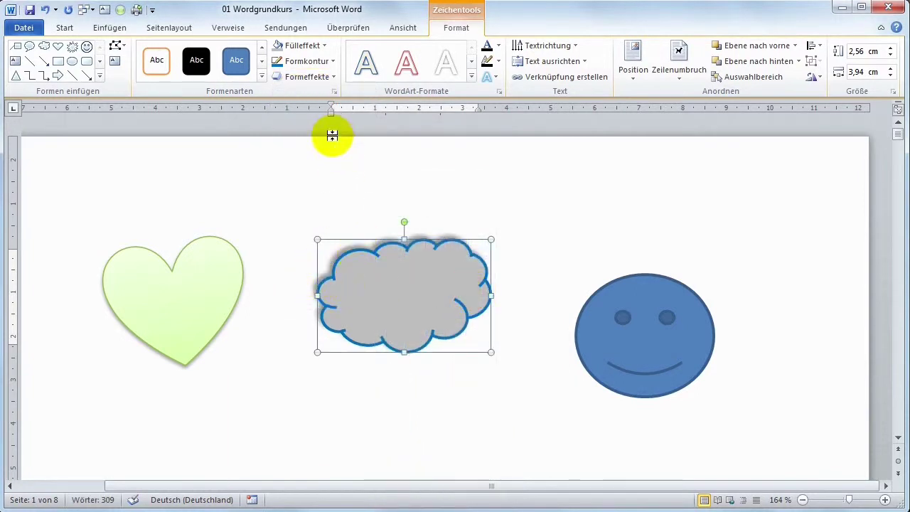
# Add a Spiegelung reflection variant beneath the cloud.
pyautogui.click(309, 79)
pyautogui.moveTo(313, 165)
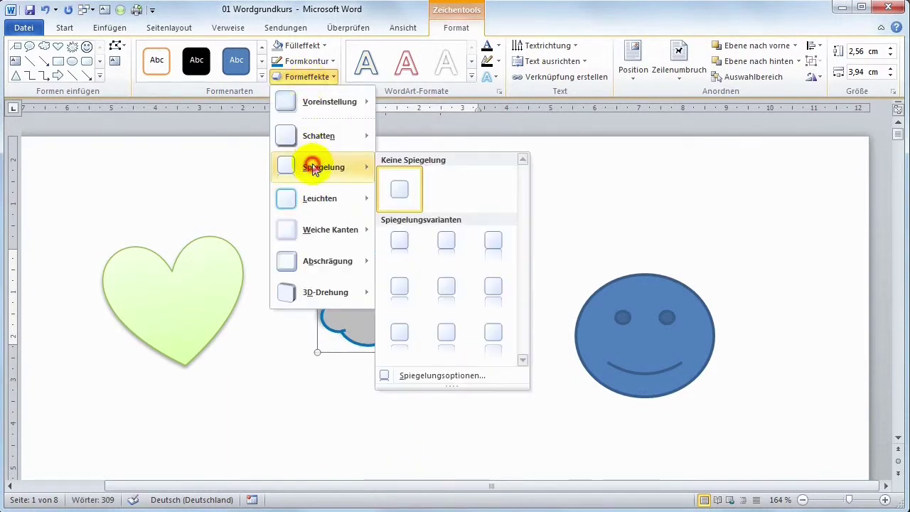
pyautogui.click(441, 290)
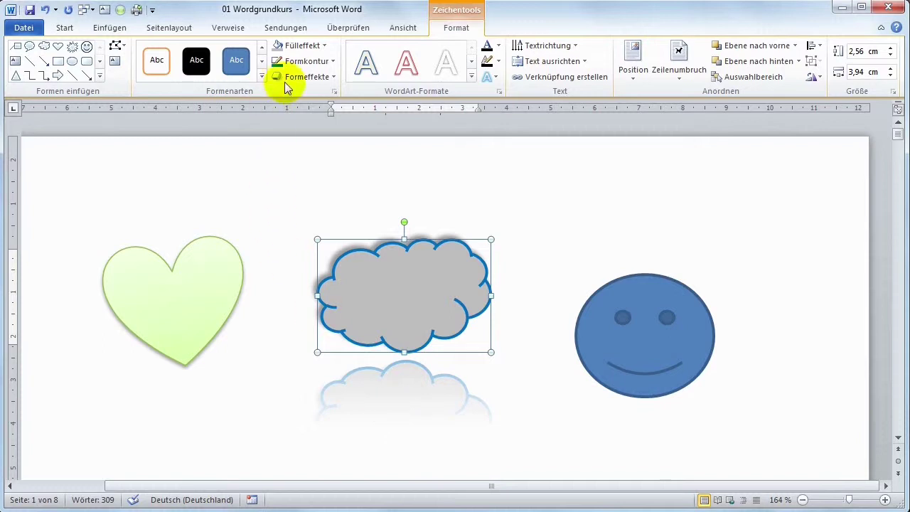
pyautogui.click(305, 76)
pyautogui.moveTo(313, 206)
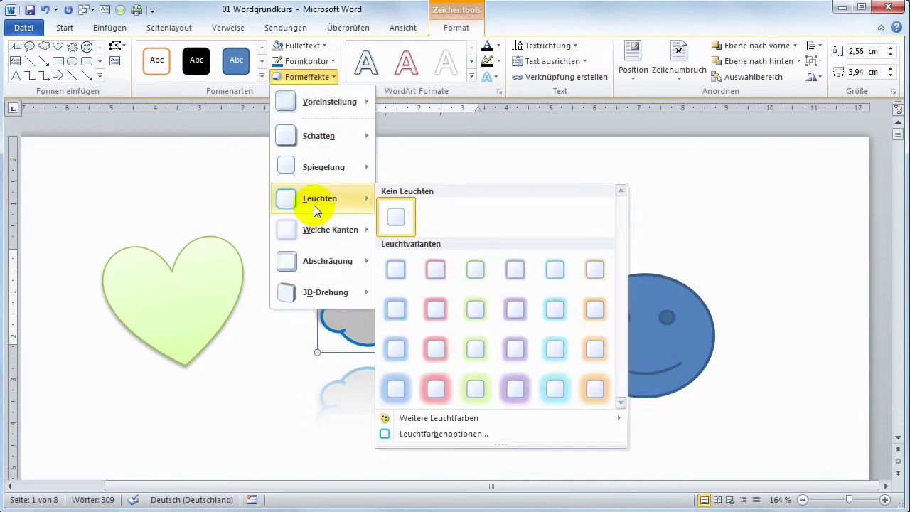
# Give the cloud a Blau 11 Pt. glow and try 25-point soft edges.
pyautogui.click(396, 348)
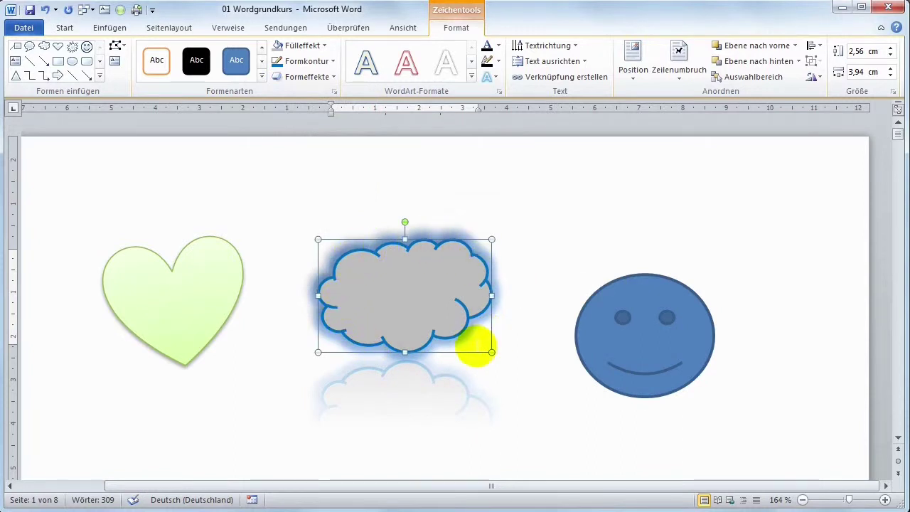
pyautogui.click(296, 80)
pyautogui.moveTo(314, 227)
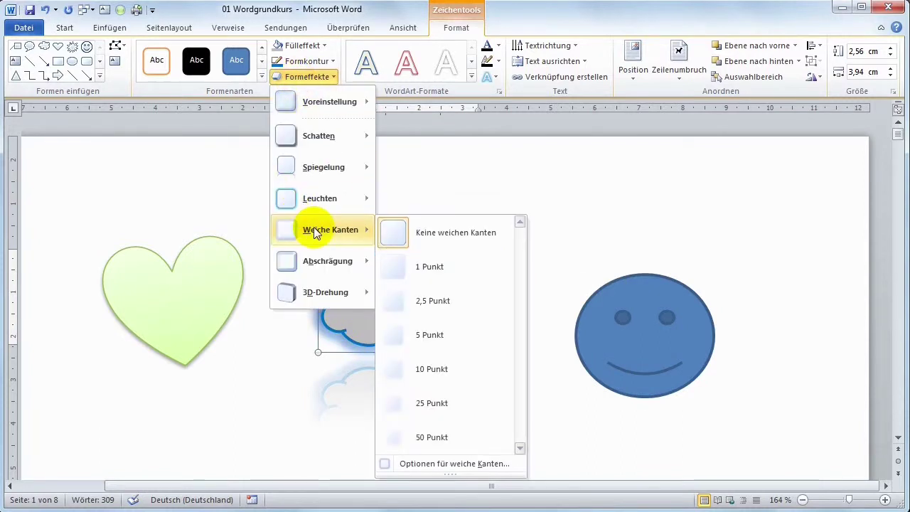
pyautogui.click(420, 398)
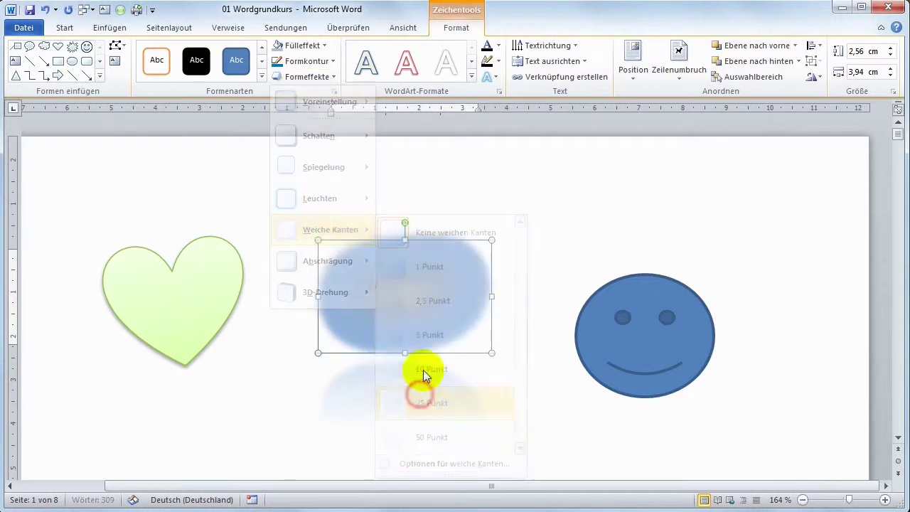
# Reduce the cloud's Weiche Kanten to 2,5 points and deselect it to view the result.
pyautogui.click(295, 76)
pyautogui.moveTo(318, 199)
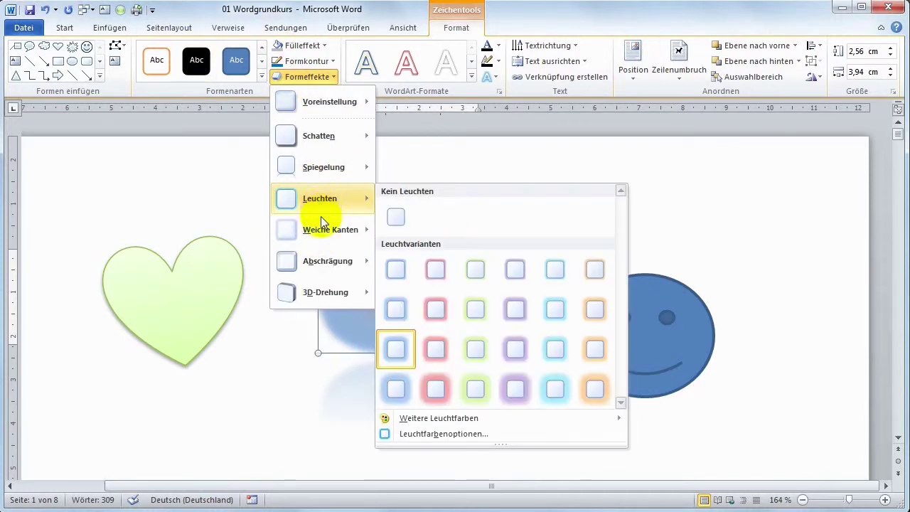
pyautogui.moveTo(321, 228)
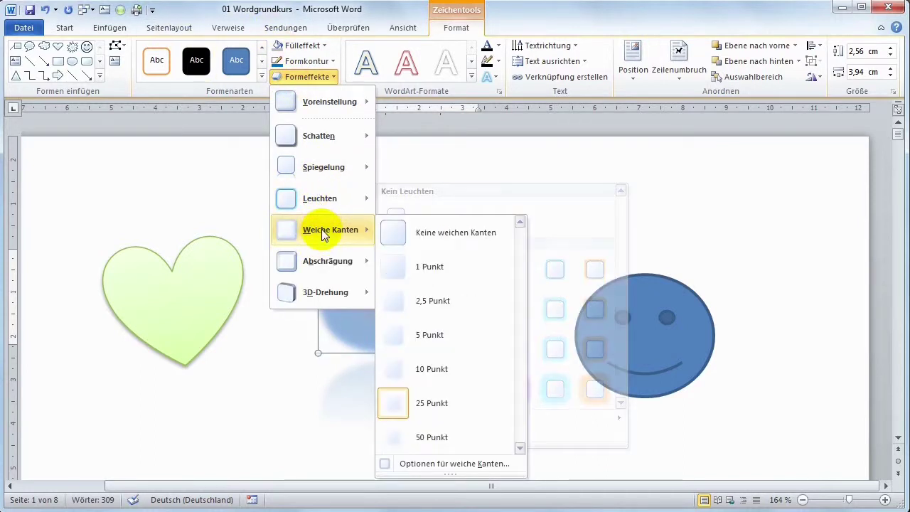
pyautogui.click(414, 301)
pyautogui.click(524, 193)
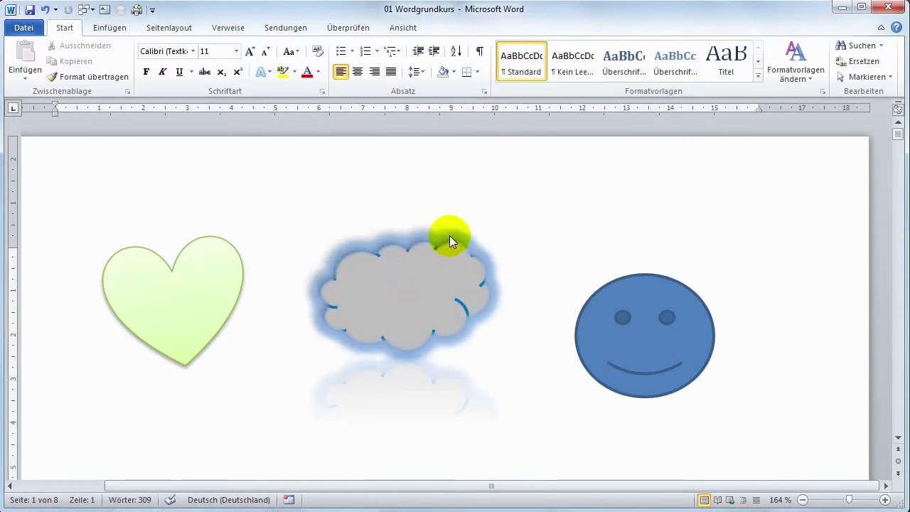
# Select the smiley face and fill it yellow.
pyautogui.doubleClick(616, 324)
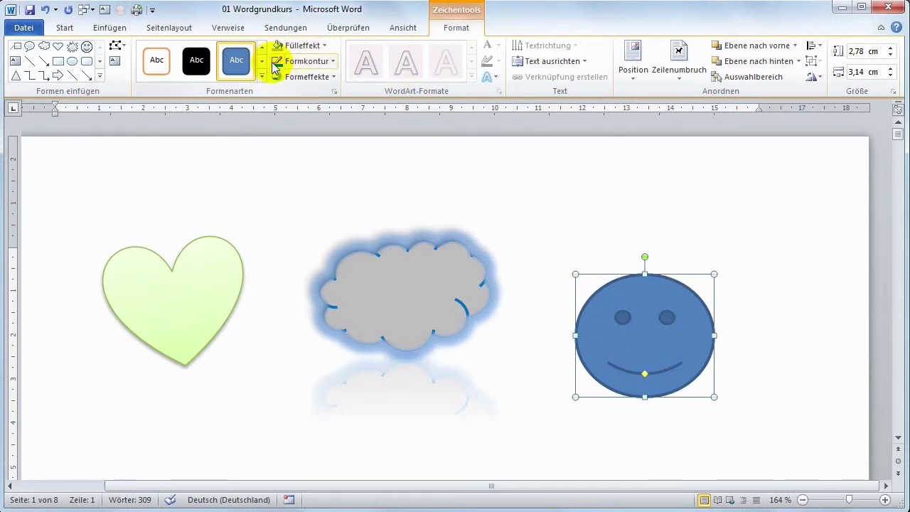
pyautogui.click(294, 44)
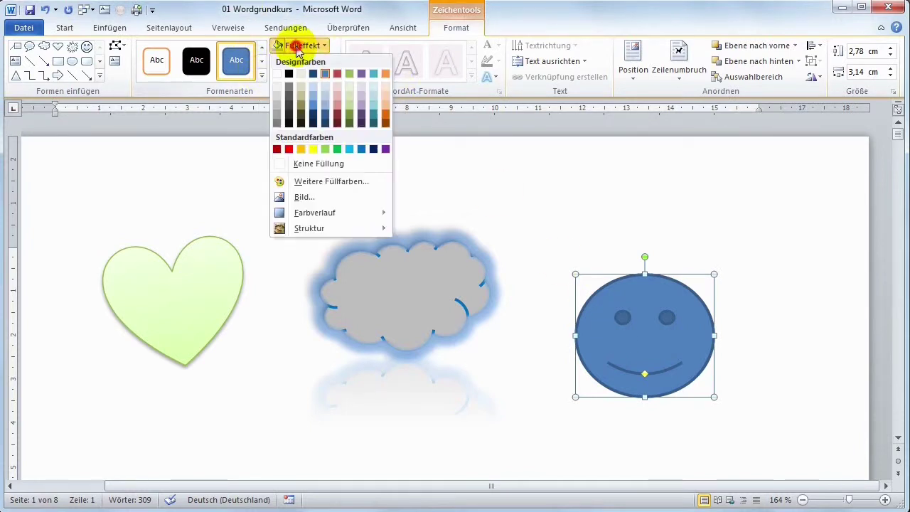
pyautogui.click(311, 149)
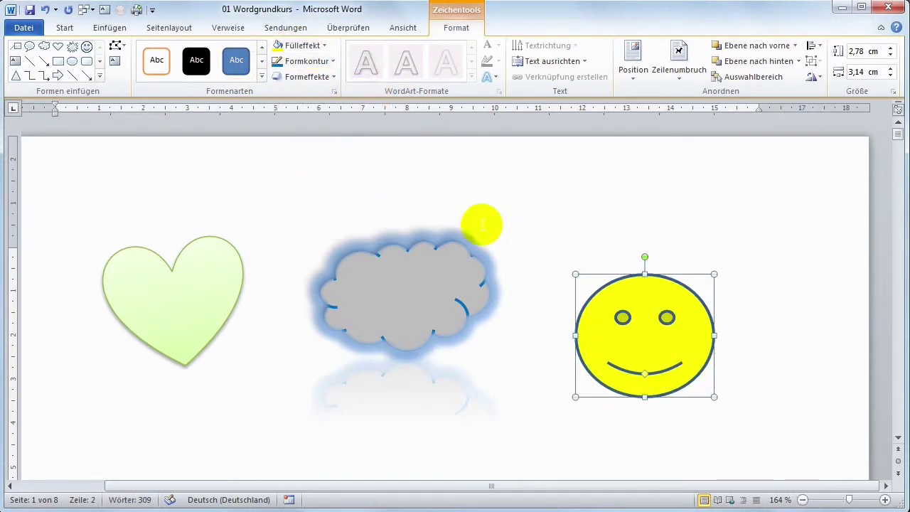
pyautogui.click(325, 46)
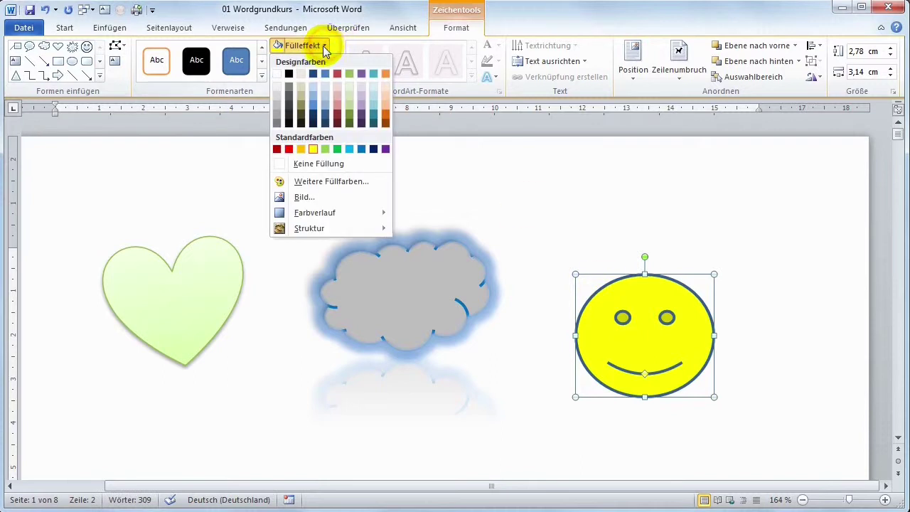
pyautogui.click(325, 46)
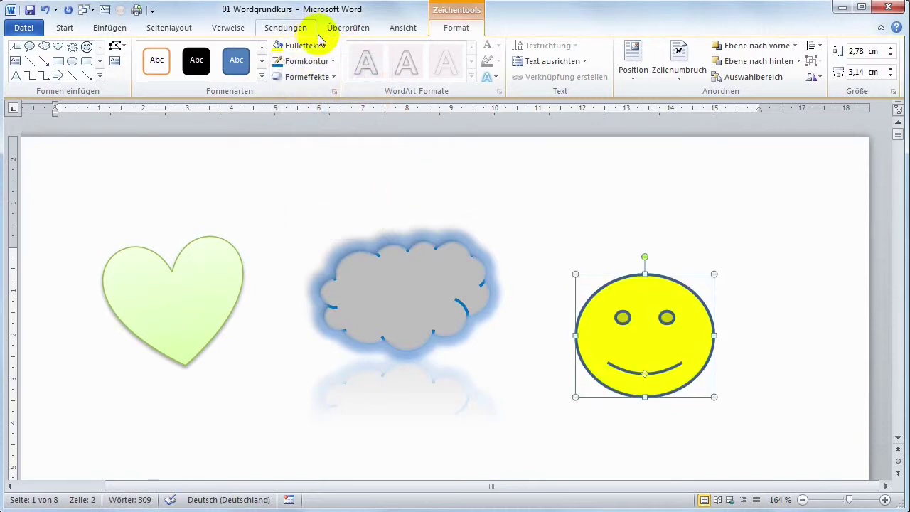
# Give the smiley an orange outline and deselect it.
pyautogui.click(316, 61)
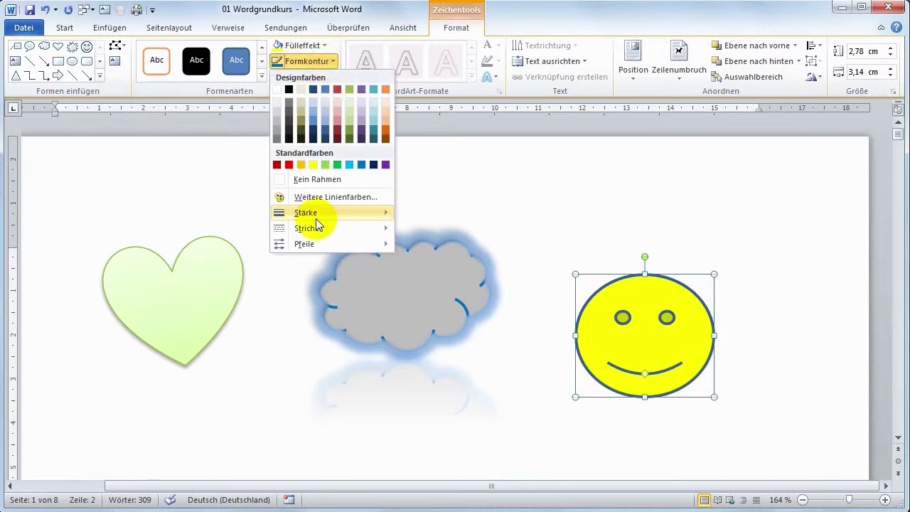
pyautogui.click(302, 165)
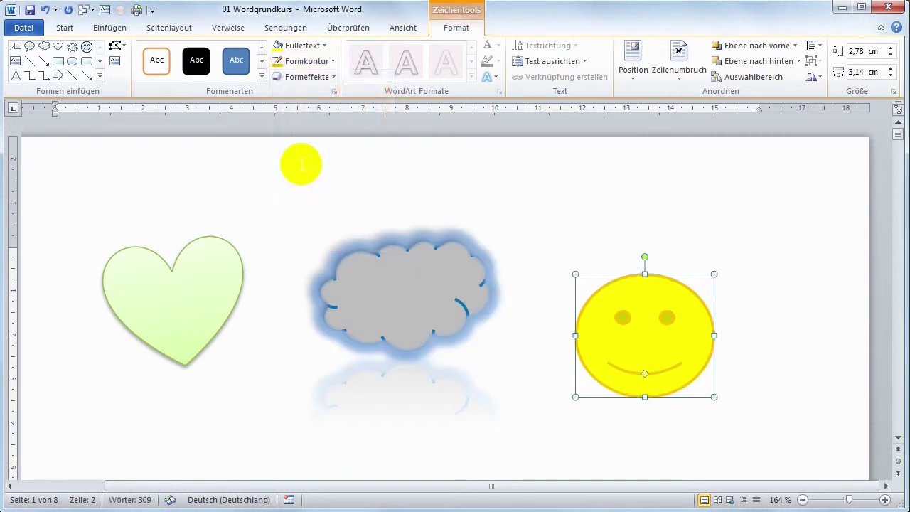
pyautogui.click(651, 210)
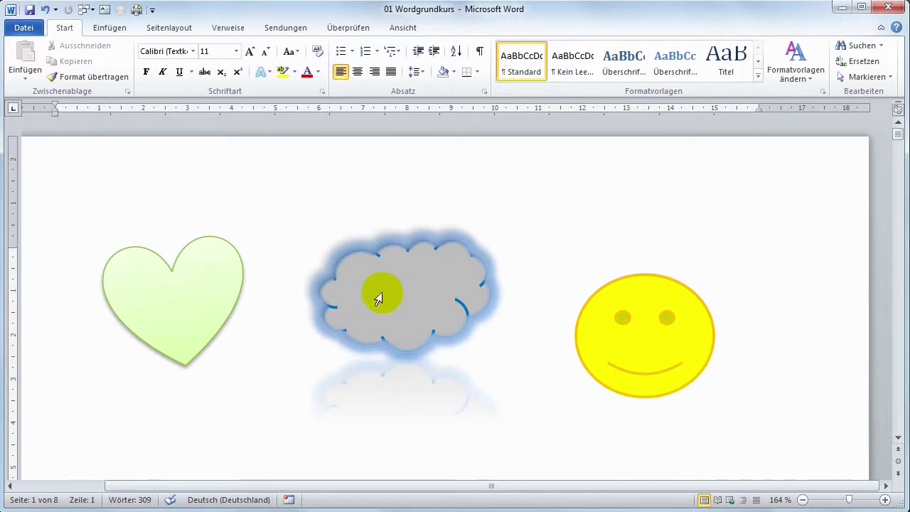
# Select the grey cloud and type 'Hallo' into it.
pyautogui.click(404, 294)
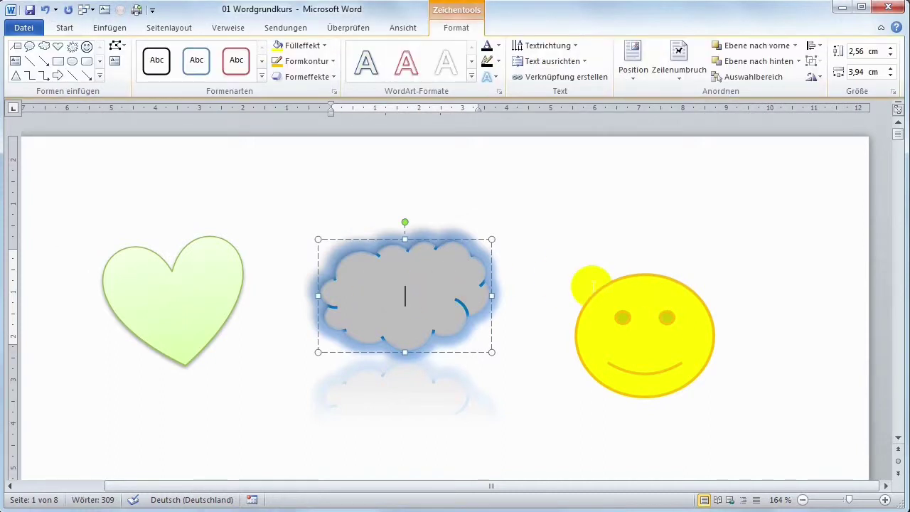
pyautogui.write('Hallo')
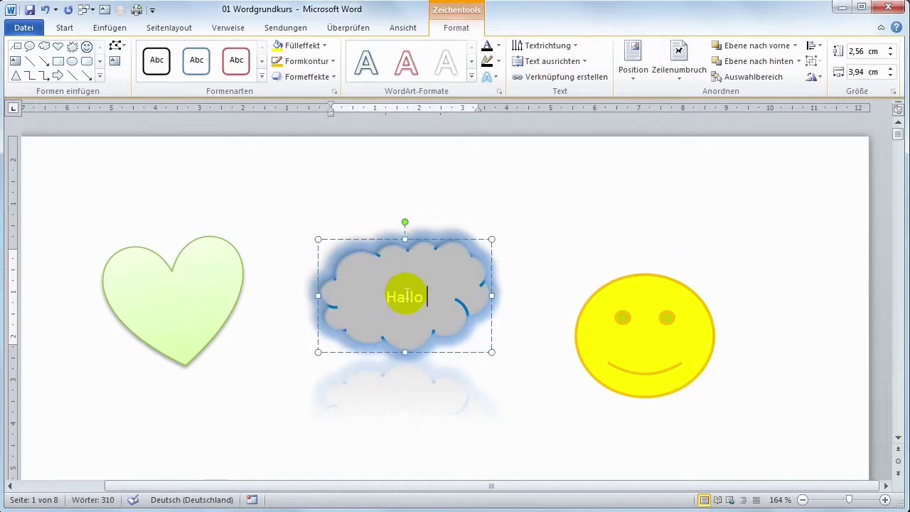
# Try 90° and 270° text direction on 'Hallo', then set it back to horizontal.
pyautogui.click(565, 47)
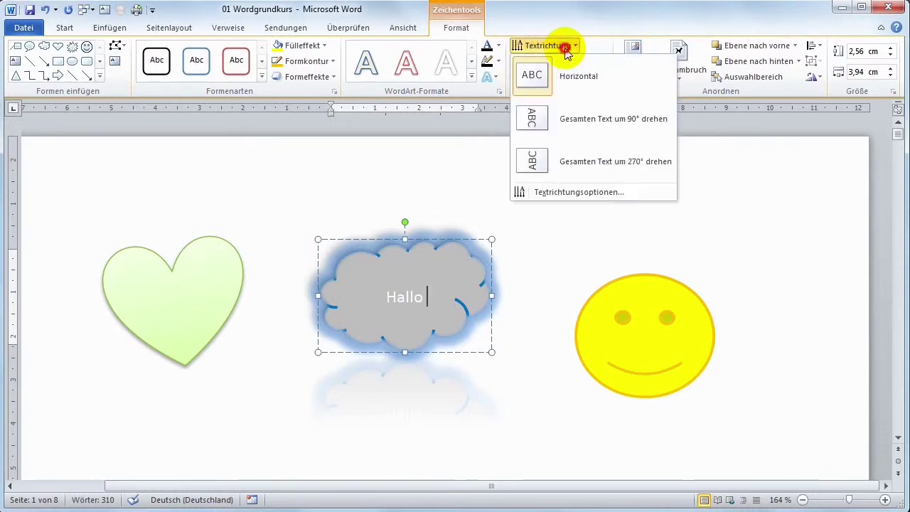
pyautogui.click(568, 122)
pyautogui.click(551, 45)
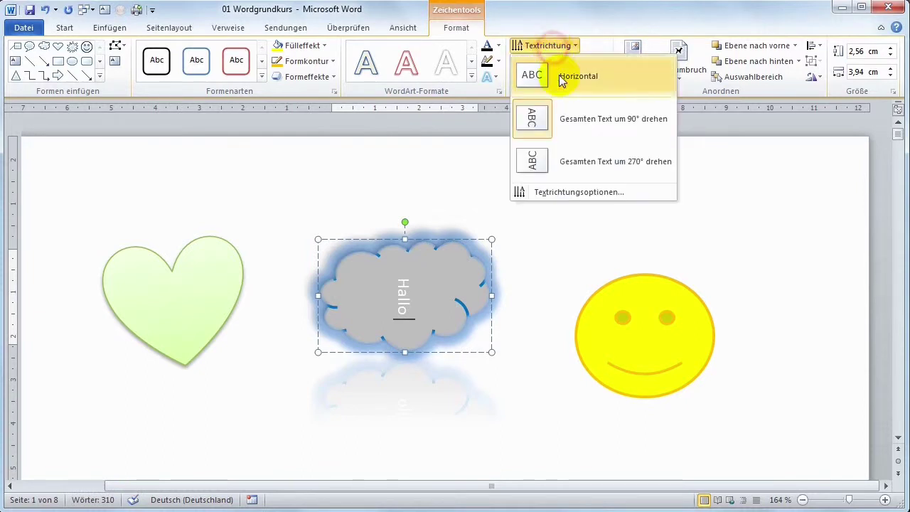
pyautogui.click(573, 165)
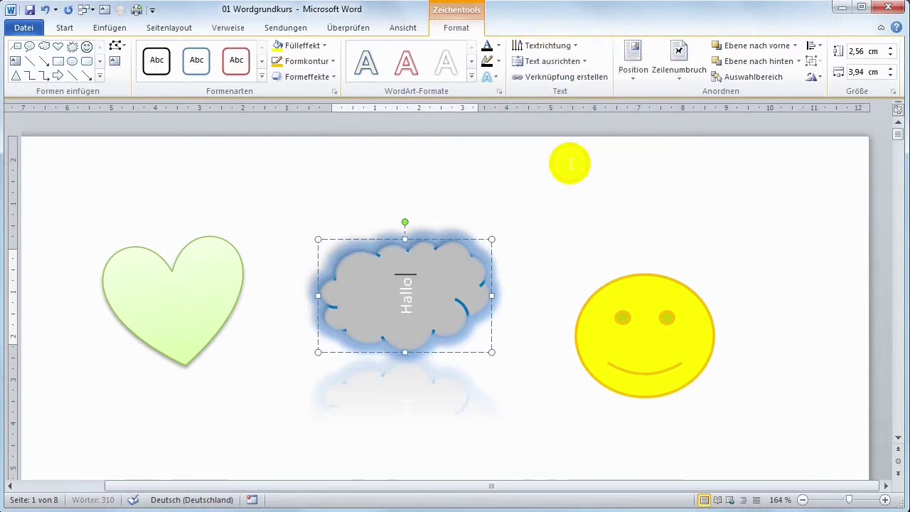
pyautogui.click(546, 45)
pyautogui.click(553, 75)
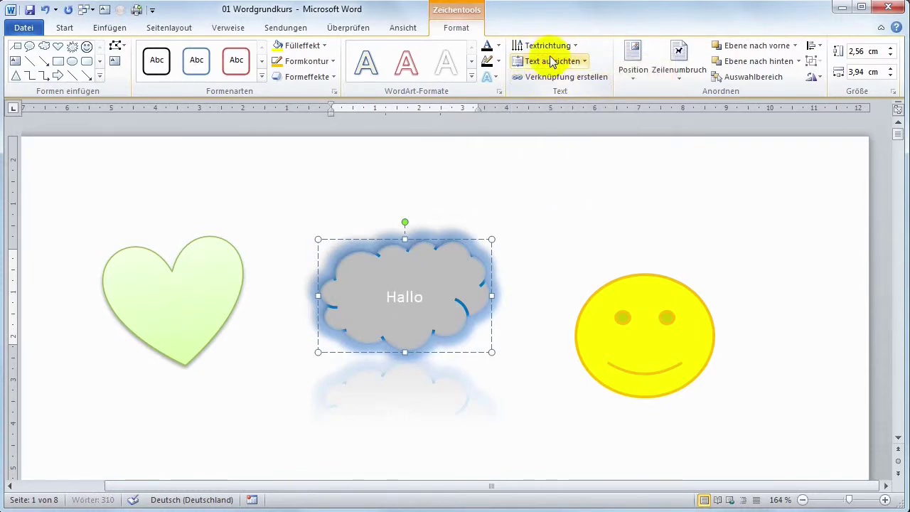
# Align 'Hallo' to the bottom of the cloud after trying top alignment.
pyautogui.click(552, 62)
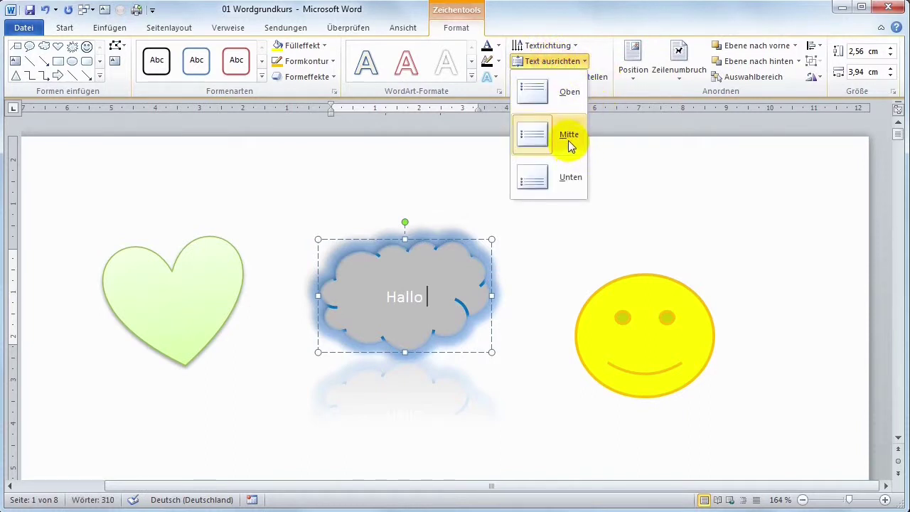
pyautogui.click(553, 89)
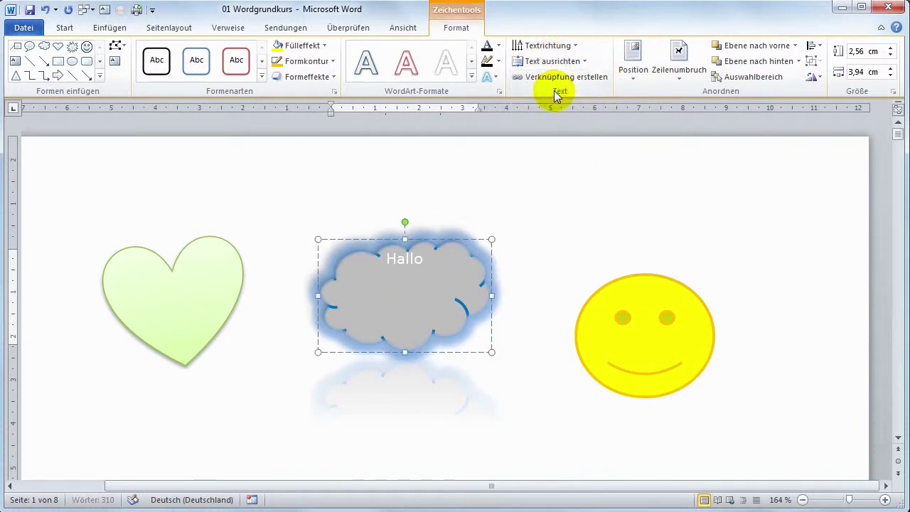
pyautogui.click(549, 61)
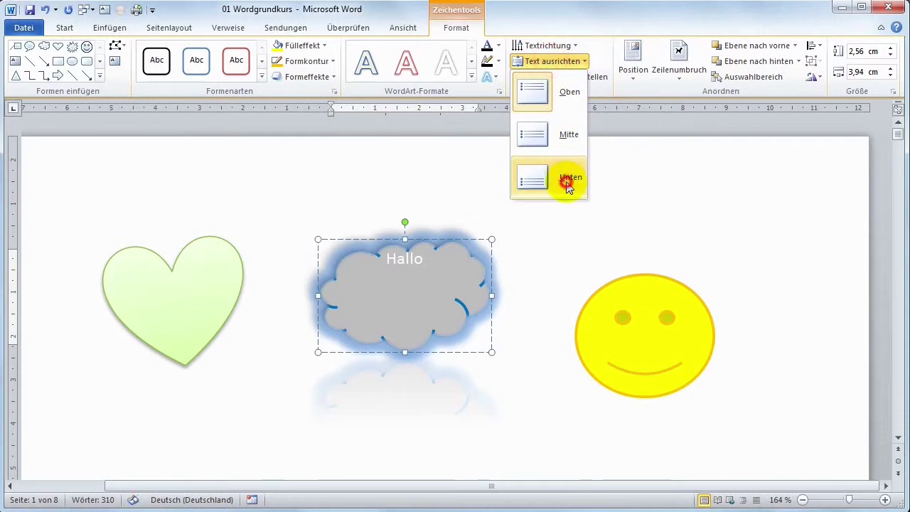
pyautogui.click(566, 182)
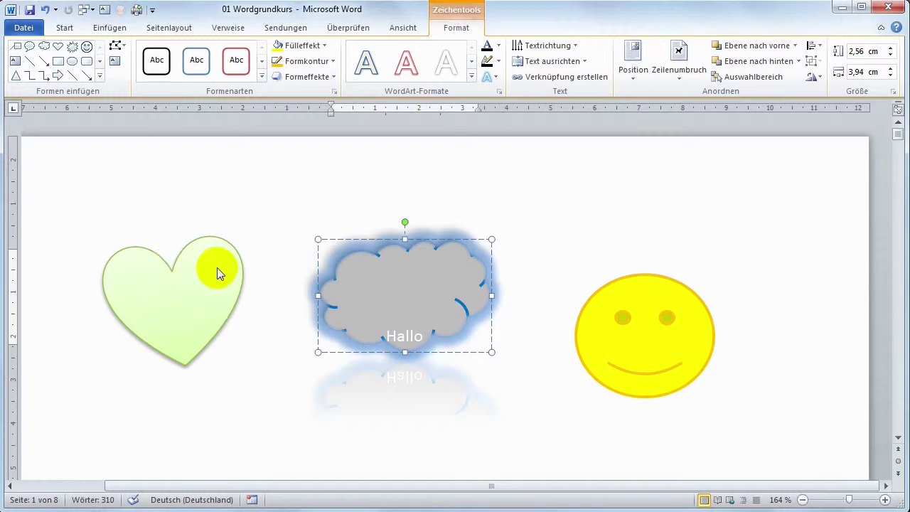
# Draw a blue jagged explosion star from Einfügen > Formen over the top of the smiley.
pyautogui.click(227, 252)
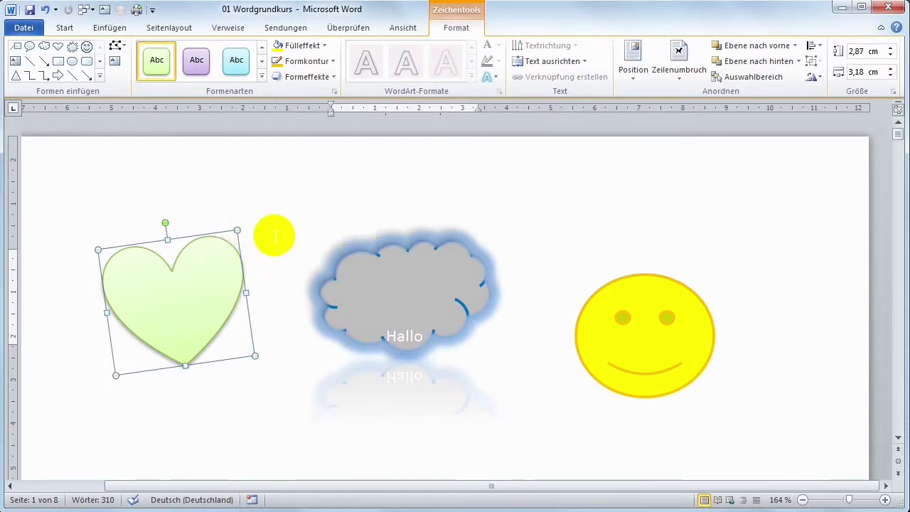
pyautogui.click(274, 235)
pyautogui.click(109, 28)
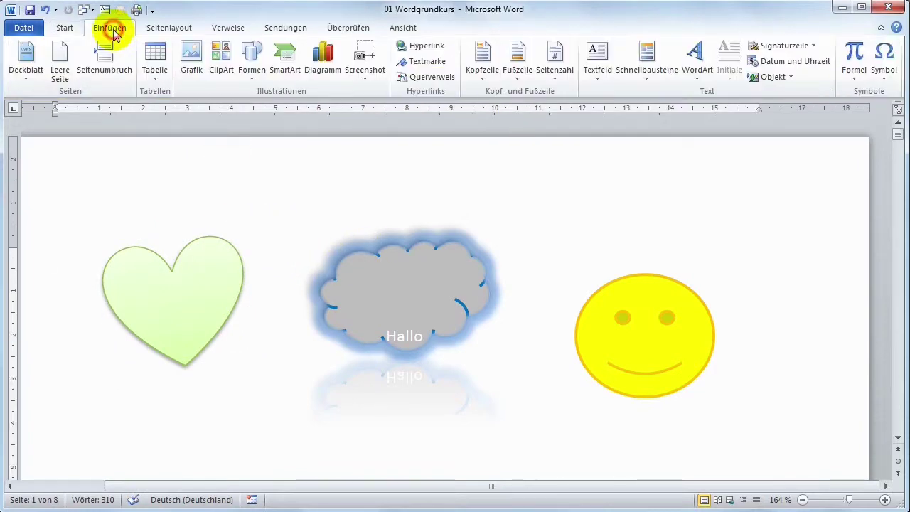
pyautogui.click(258, 69)
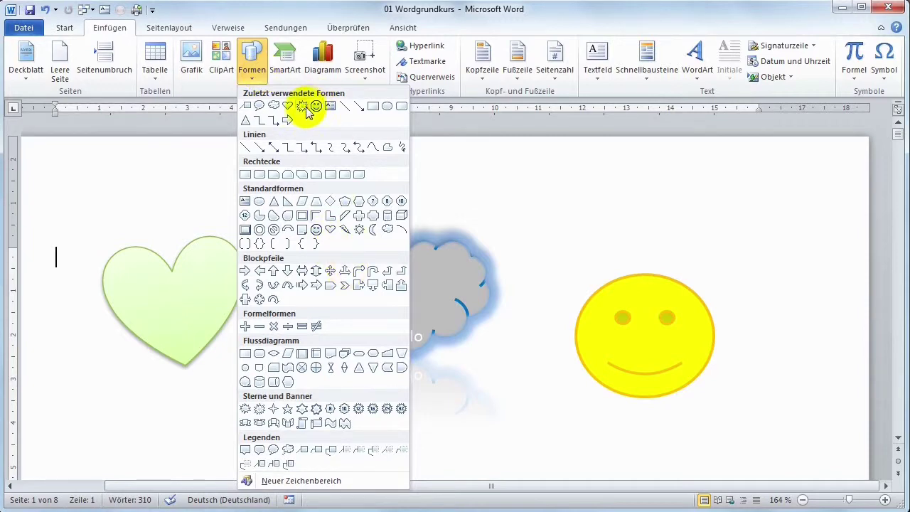
pyautogui.click(303, 106)
pyautogui.moveTo(575, 186); pyautogui.dragTo(751, 319)
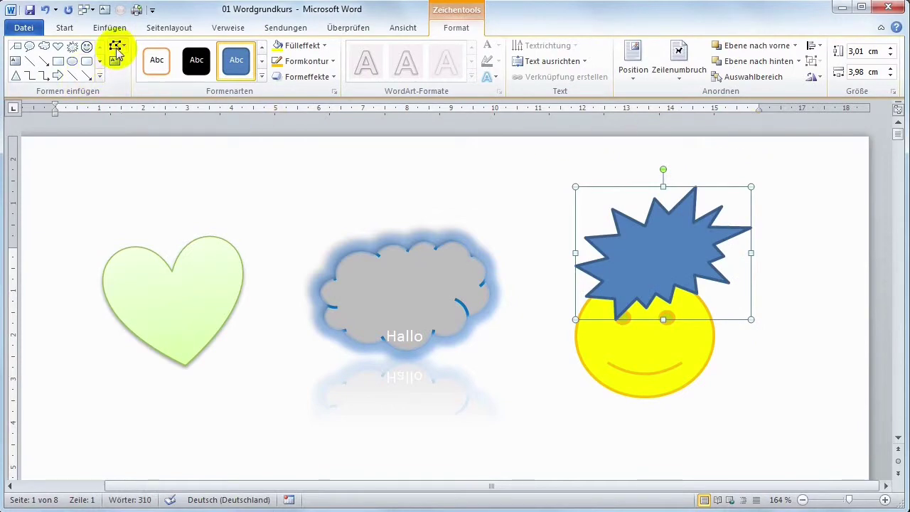
# With Punkte bearbeiten, round the star's upper-left spike into a lobe and stretch a lower-right point outward.
pyautogui.click(116, 49)
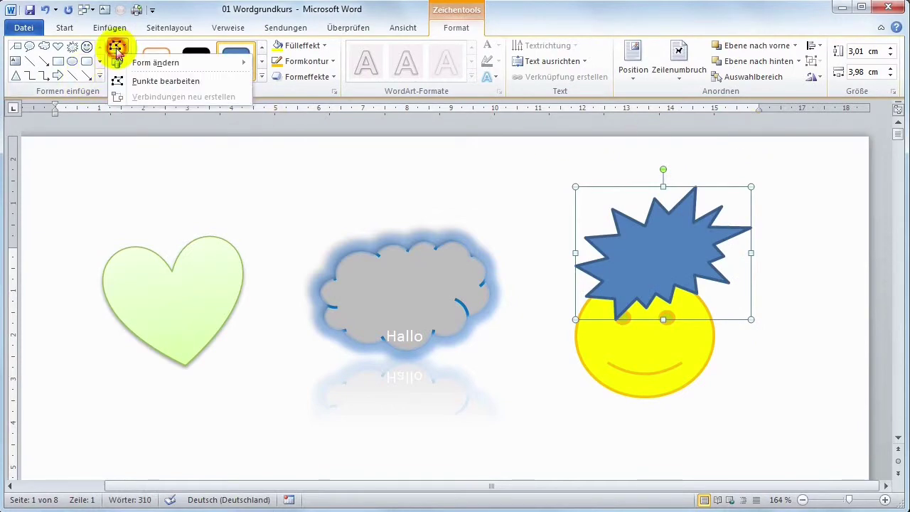
pyautogui.click(137, 80)
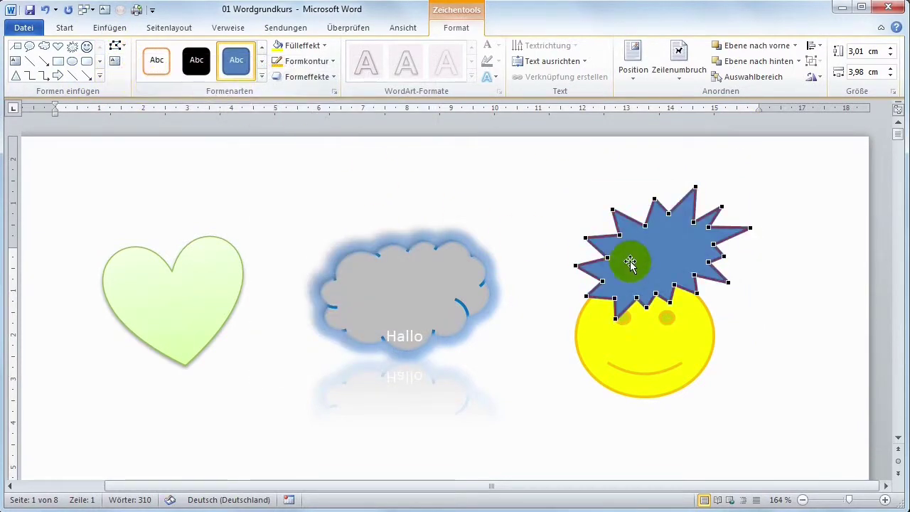
pyautogui.moveTo(630, 260)
pyautogui.mouseDown()
pyautogui.moveTo(633, 219)
pyautogui.moveTo(572, 192)
pyautogui.moveTo(604, 165)
pyautogui.moveTo(615, 174)
pyautogui.mouseUp()
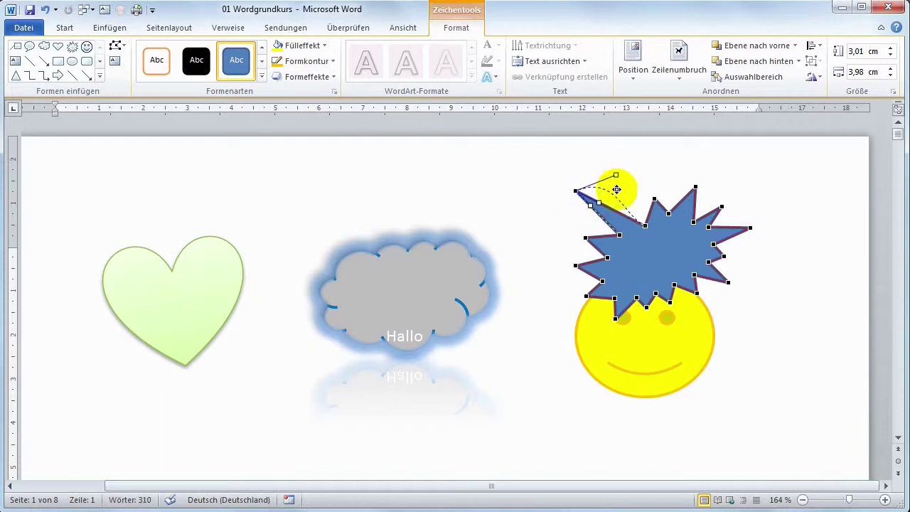
pyautogui.moveTo(591, 206); pyautogui.dragTo(524, 226)
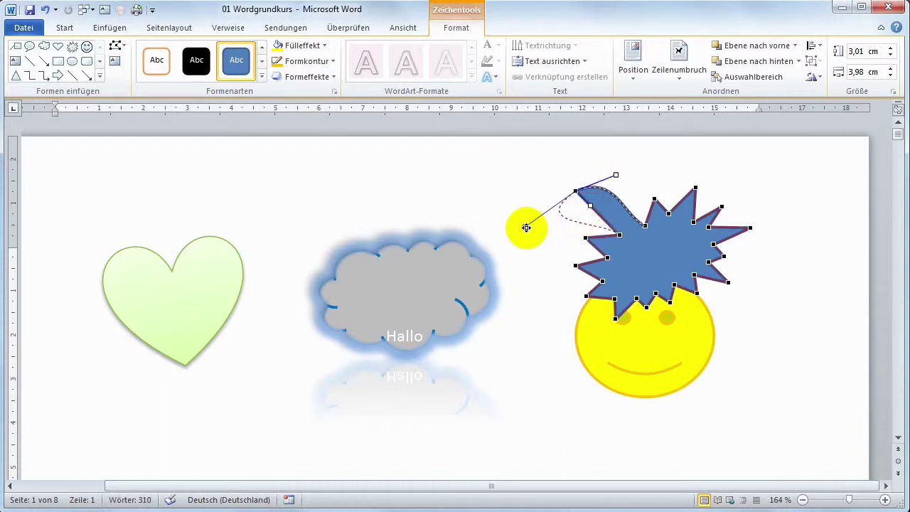
pyautogui.moveTo(728, 283)
pyautogui.mouseDown()
pyautogui.moveTo(780, 324)
pyautogui.moveTo(806, 375)
pyautogui.moveTo(703, 390)
pyautogui.moveTo(748, 370)
pyautogui.mouseUp()
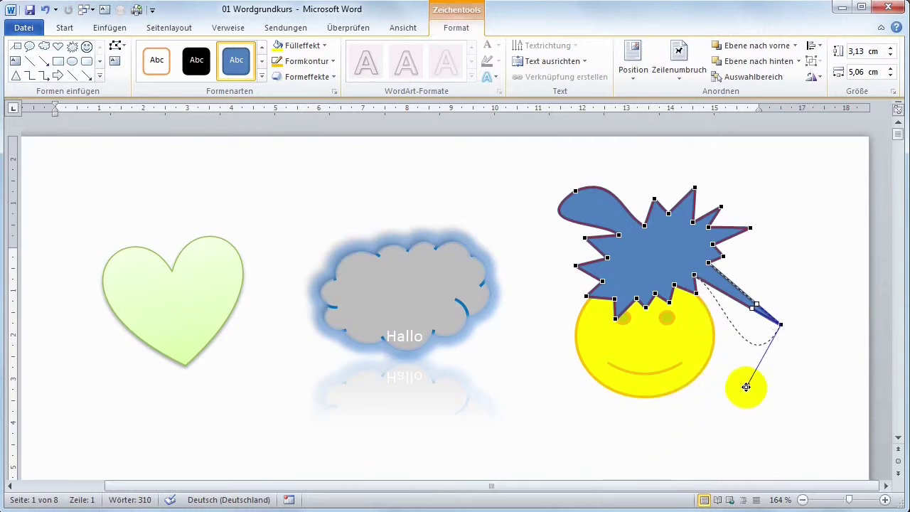